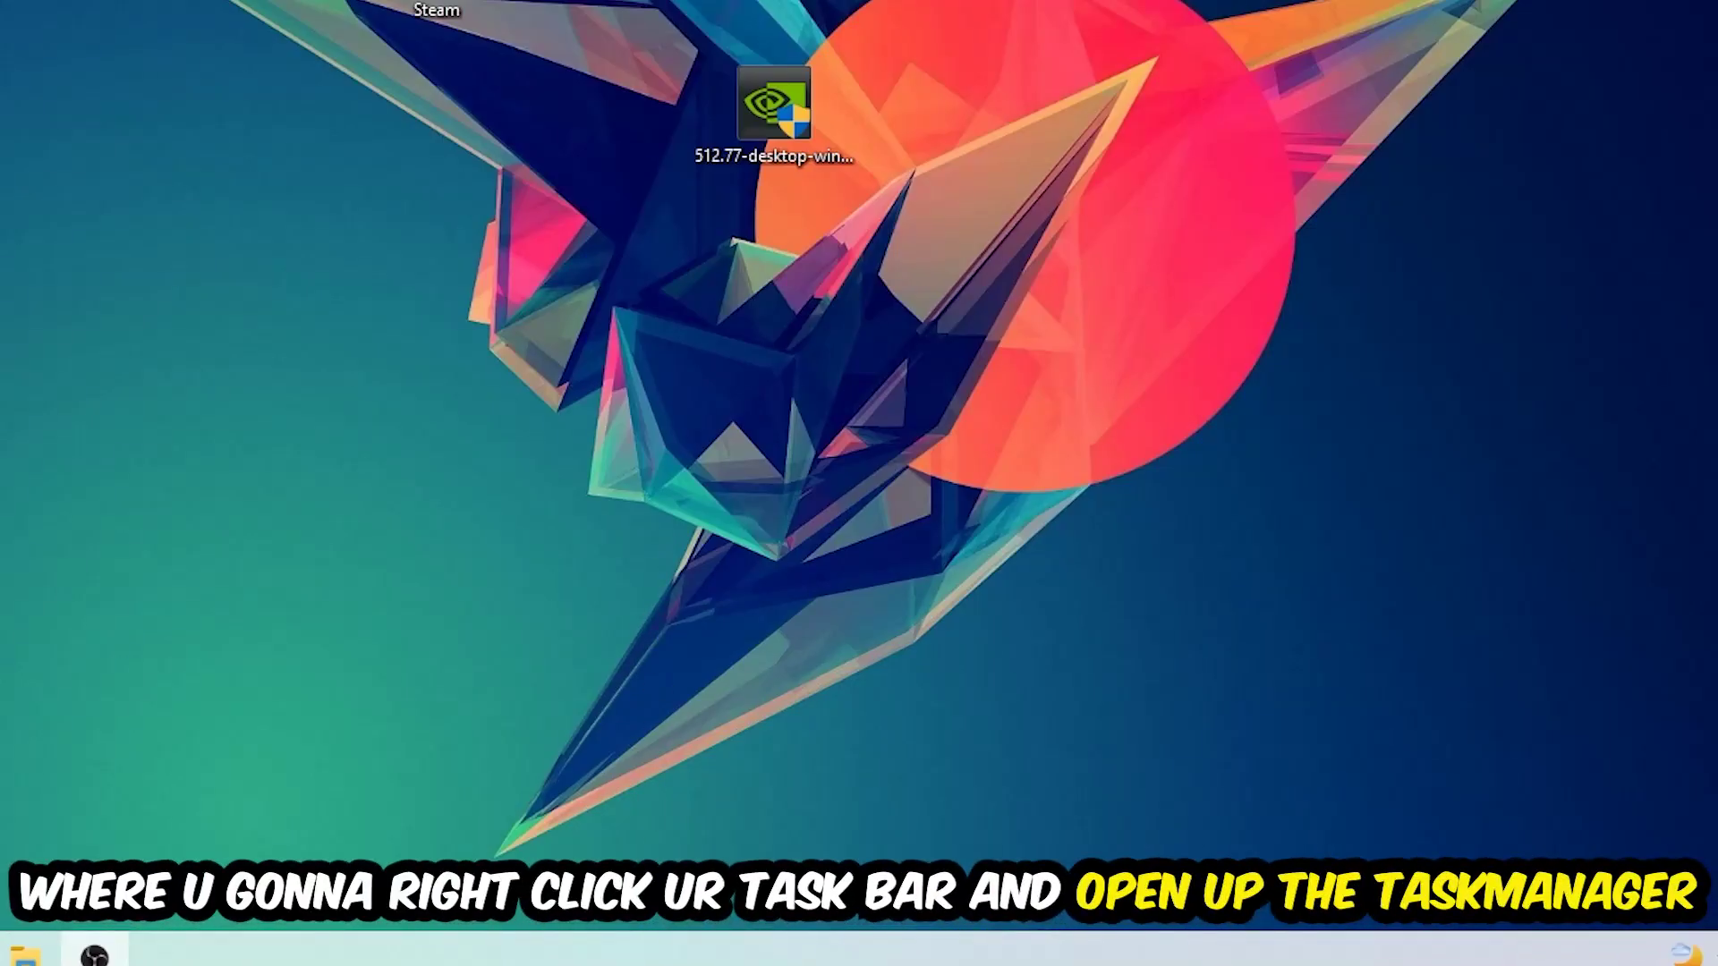
# Launch Task Manager from the taskbar's right-click menu
pyautogui.rightClick(697, 953)
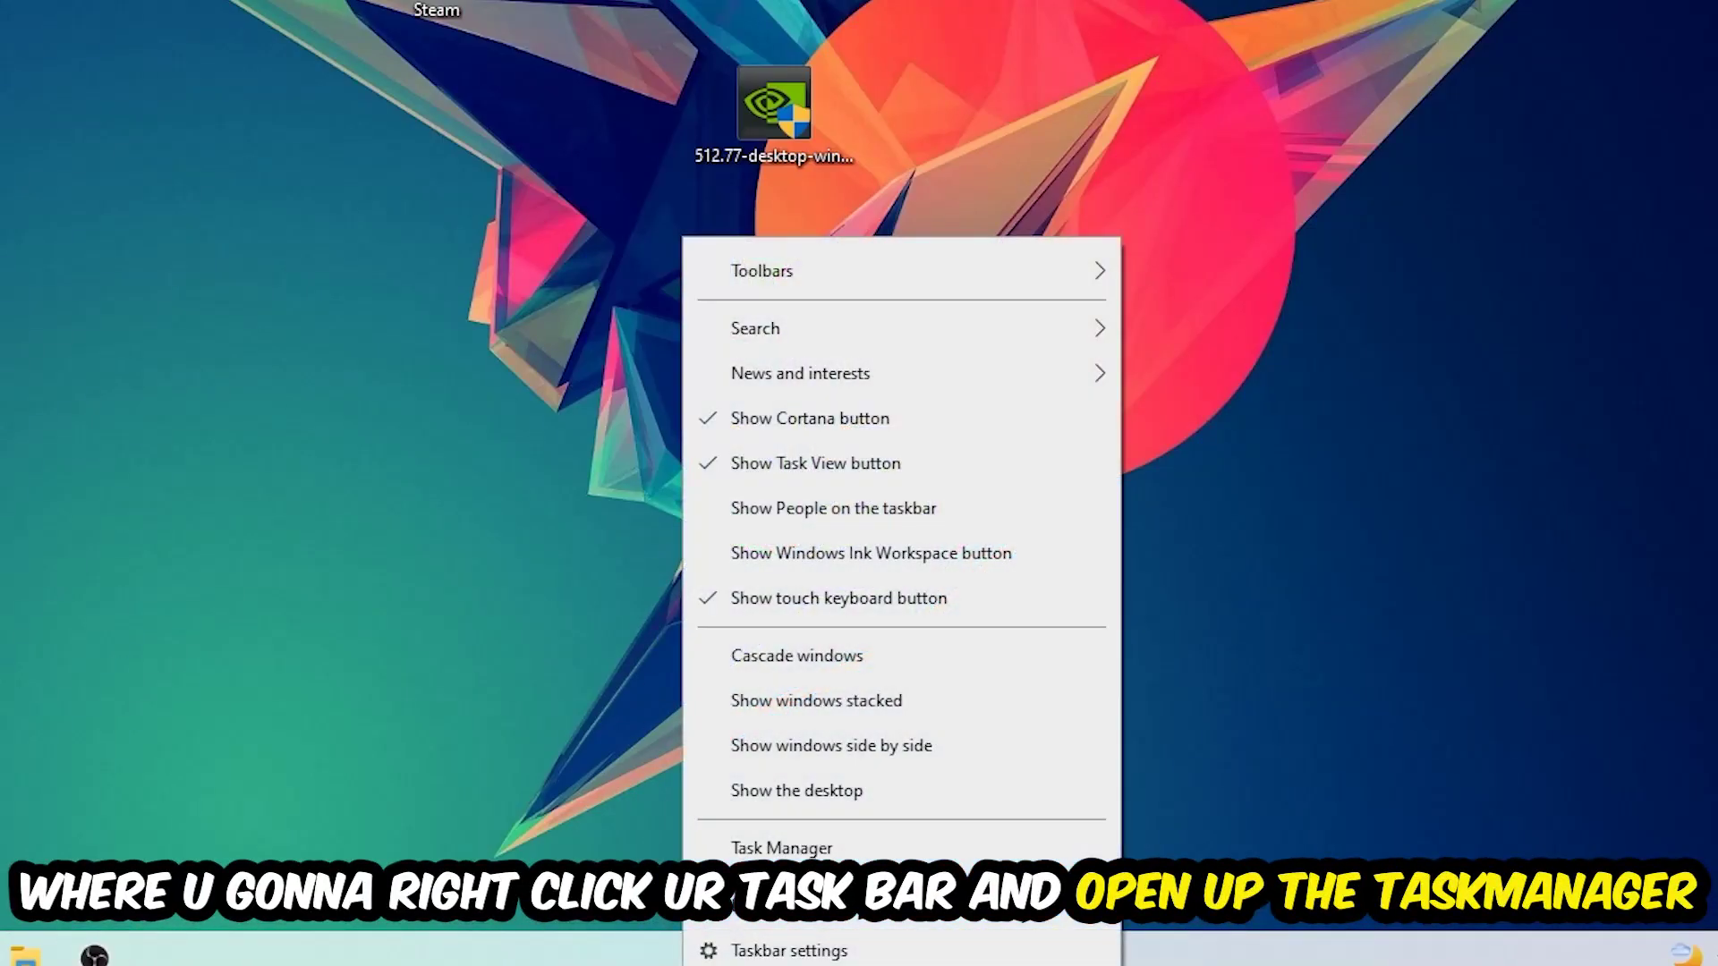
pyautogui.click(765, 835)
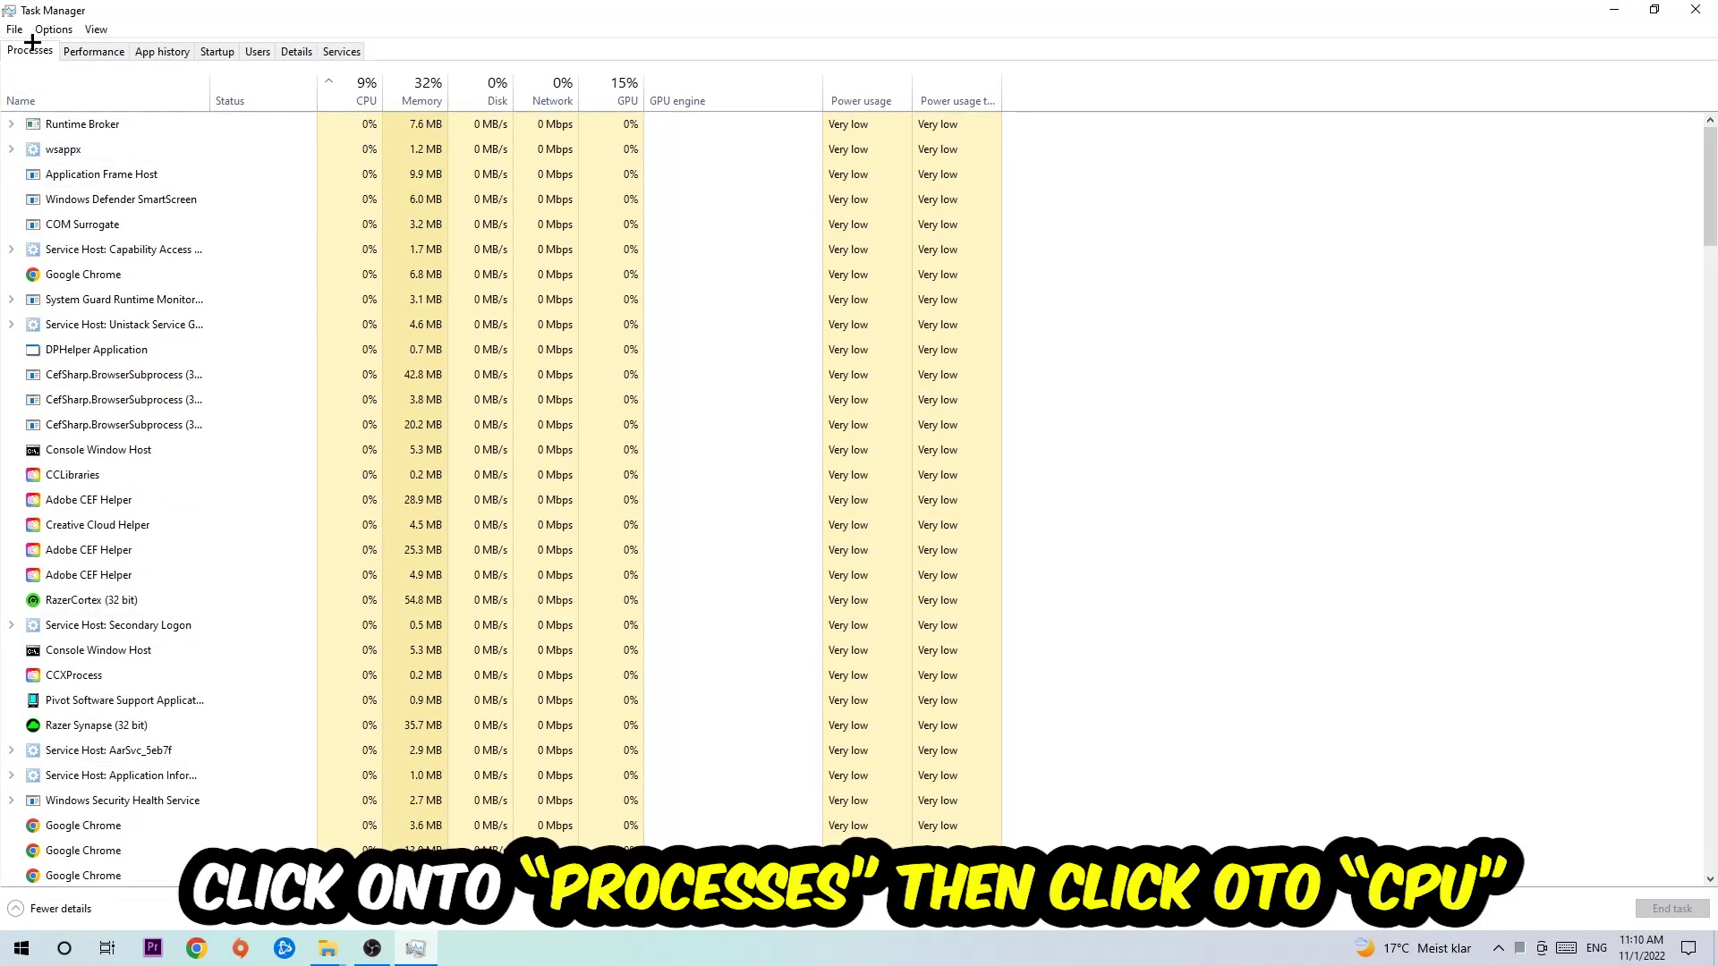
# Sort processes by CPU, then GPU, and inspect OBS Studio's actions without ending it
pyautogui.click(365, 92)
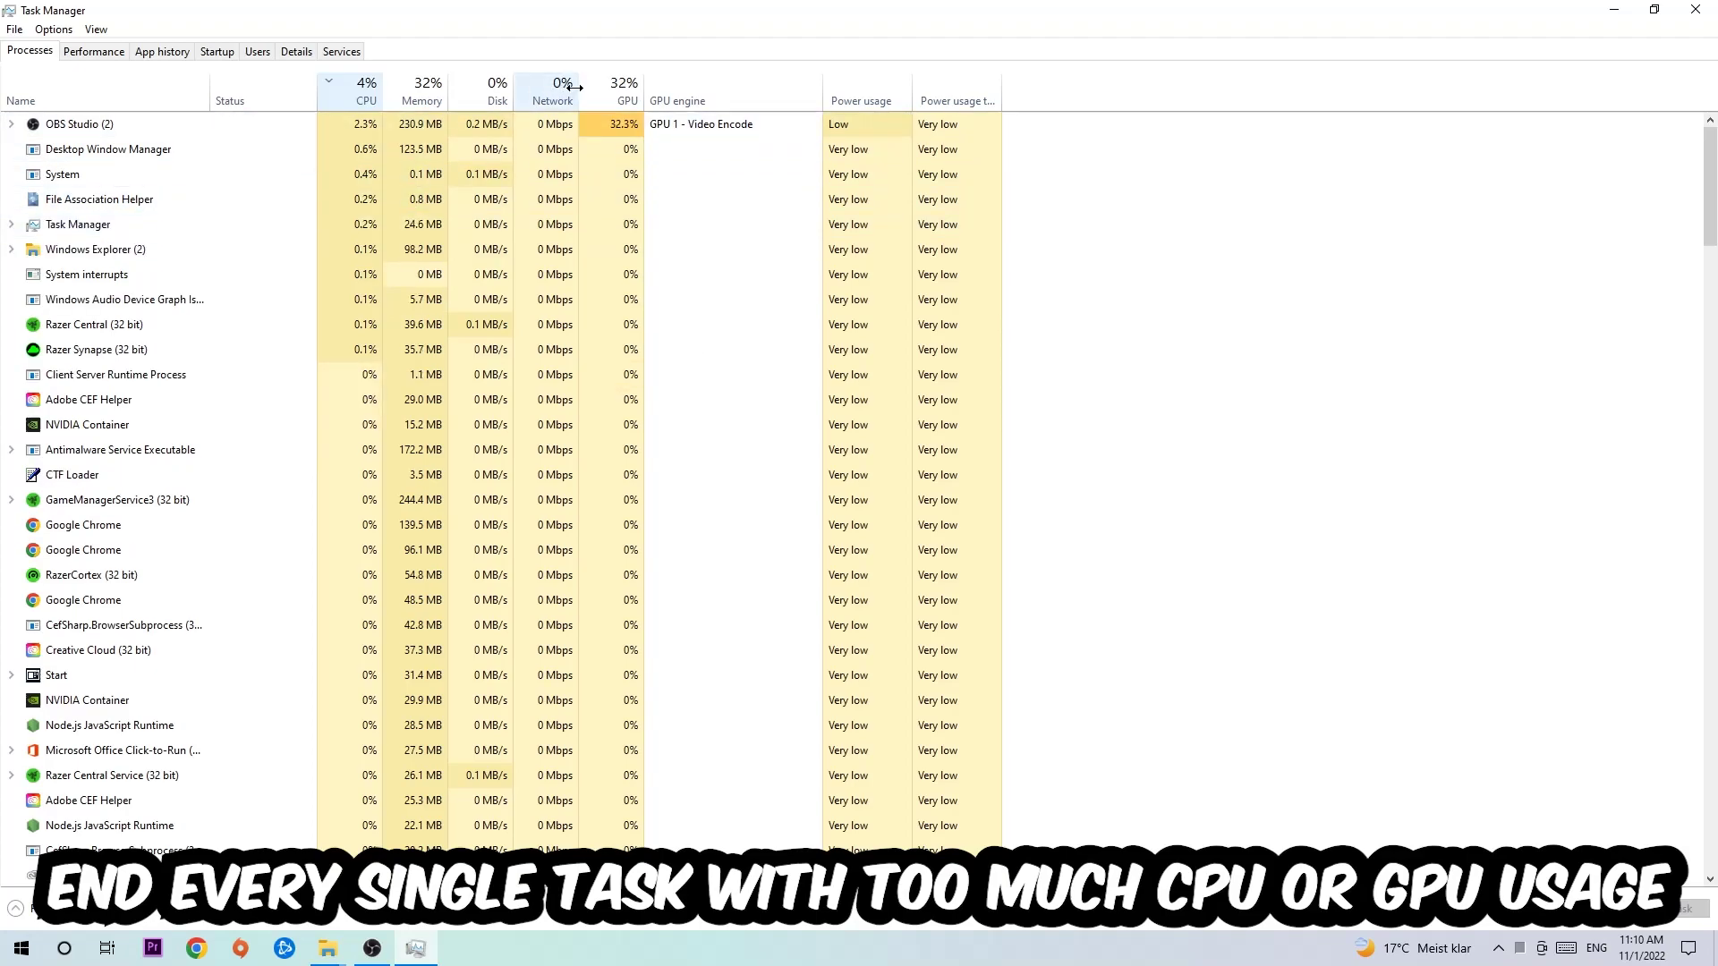
pyautogui.click(611, 92)
pyautogui.click(625, 123)
pyautogui.rightClick(624, 124)
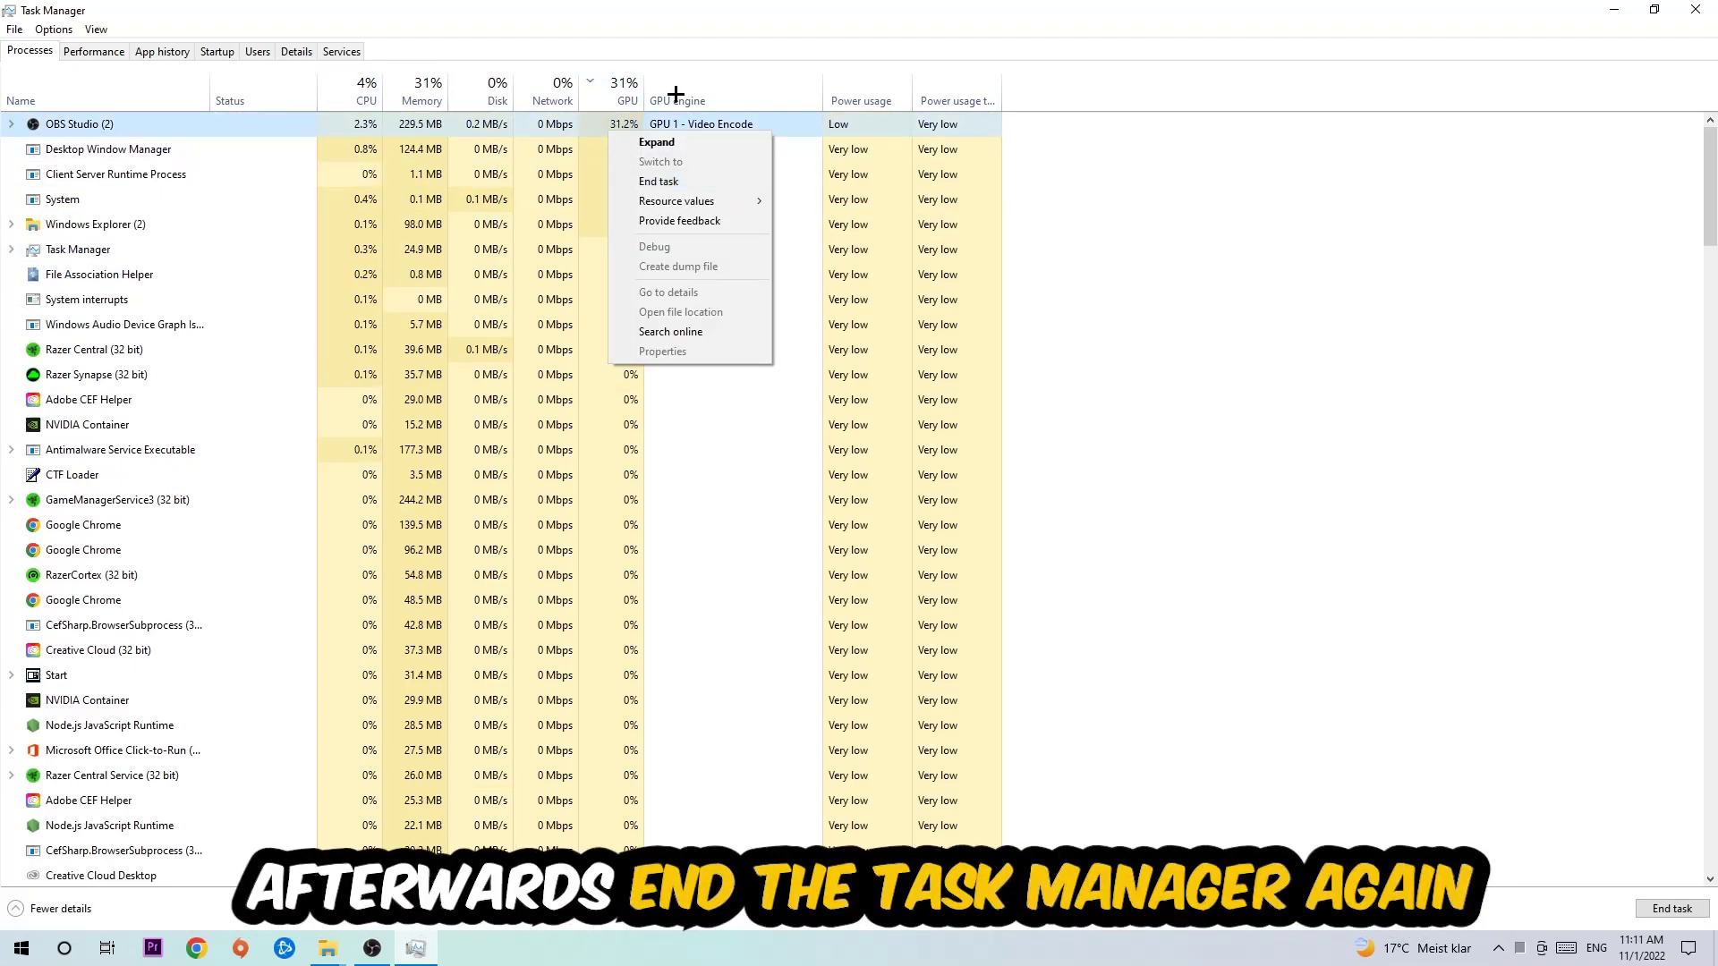
pyautogui.click(649, 13)
# Close Task Manager and open Windows Settings from the Start menu
pyautogui.click(1695, 10)
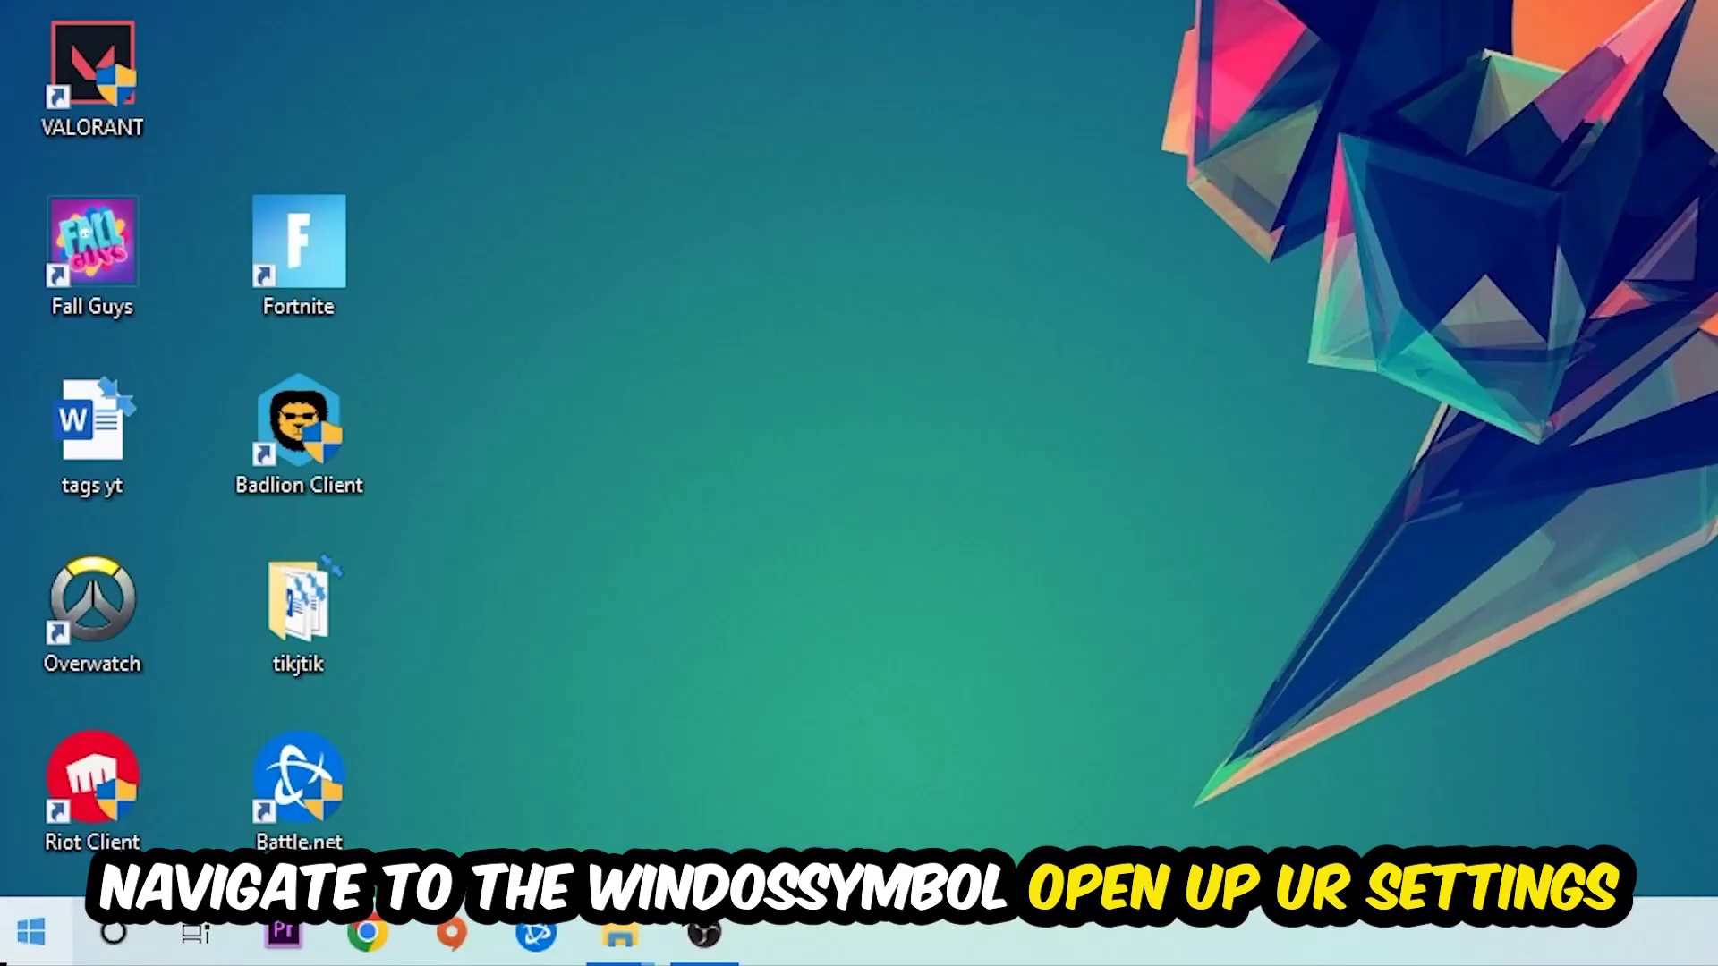
pyautogui.press('super')
pyautogui.click(80, 774)
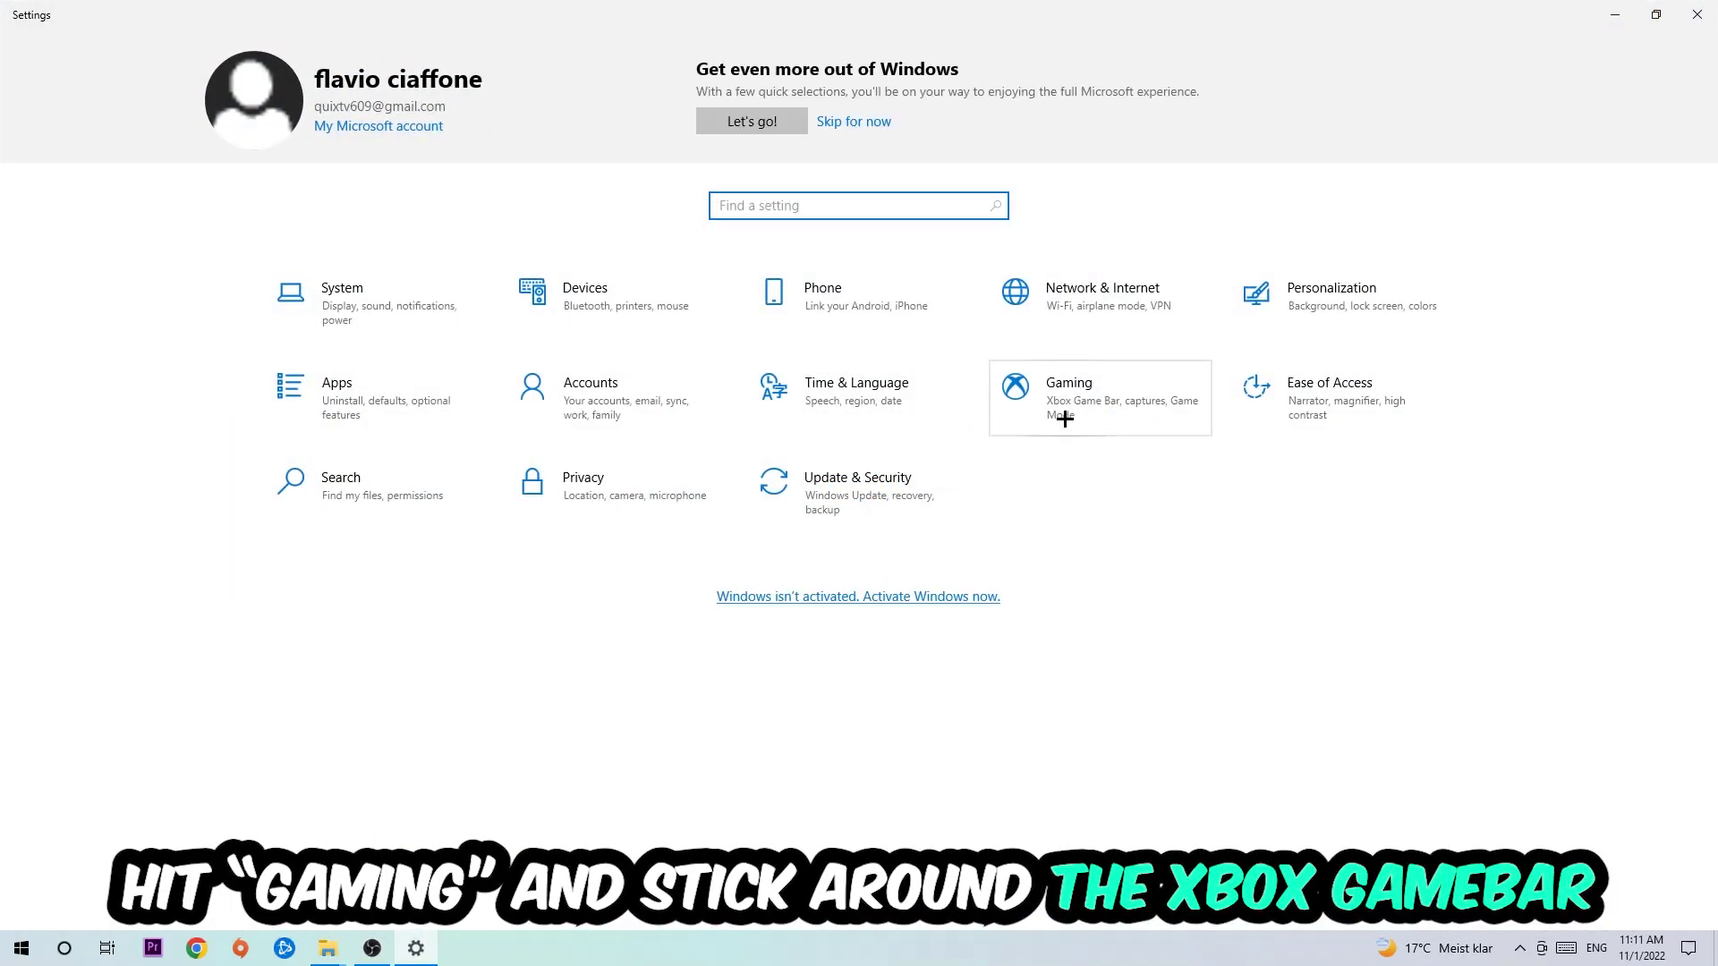
pyautogui.click(1056, 389)
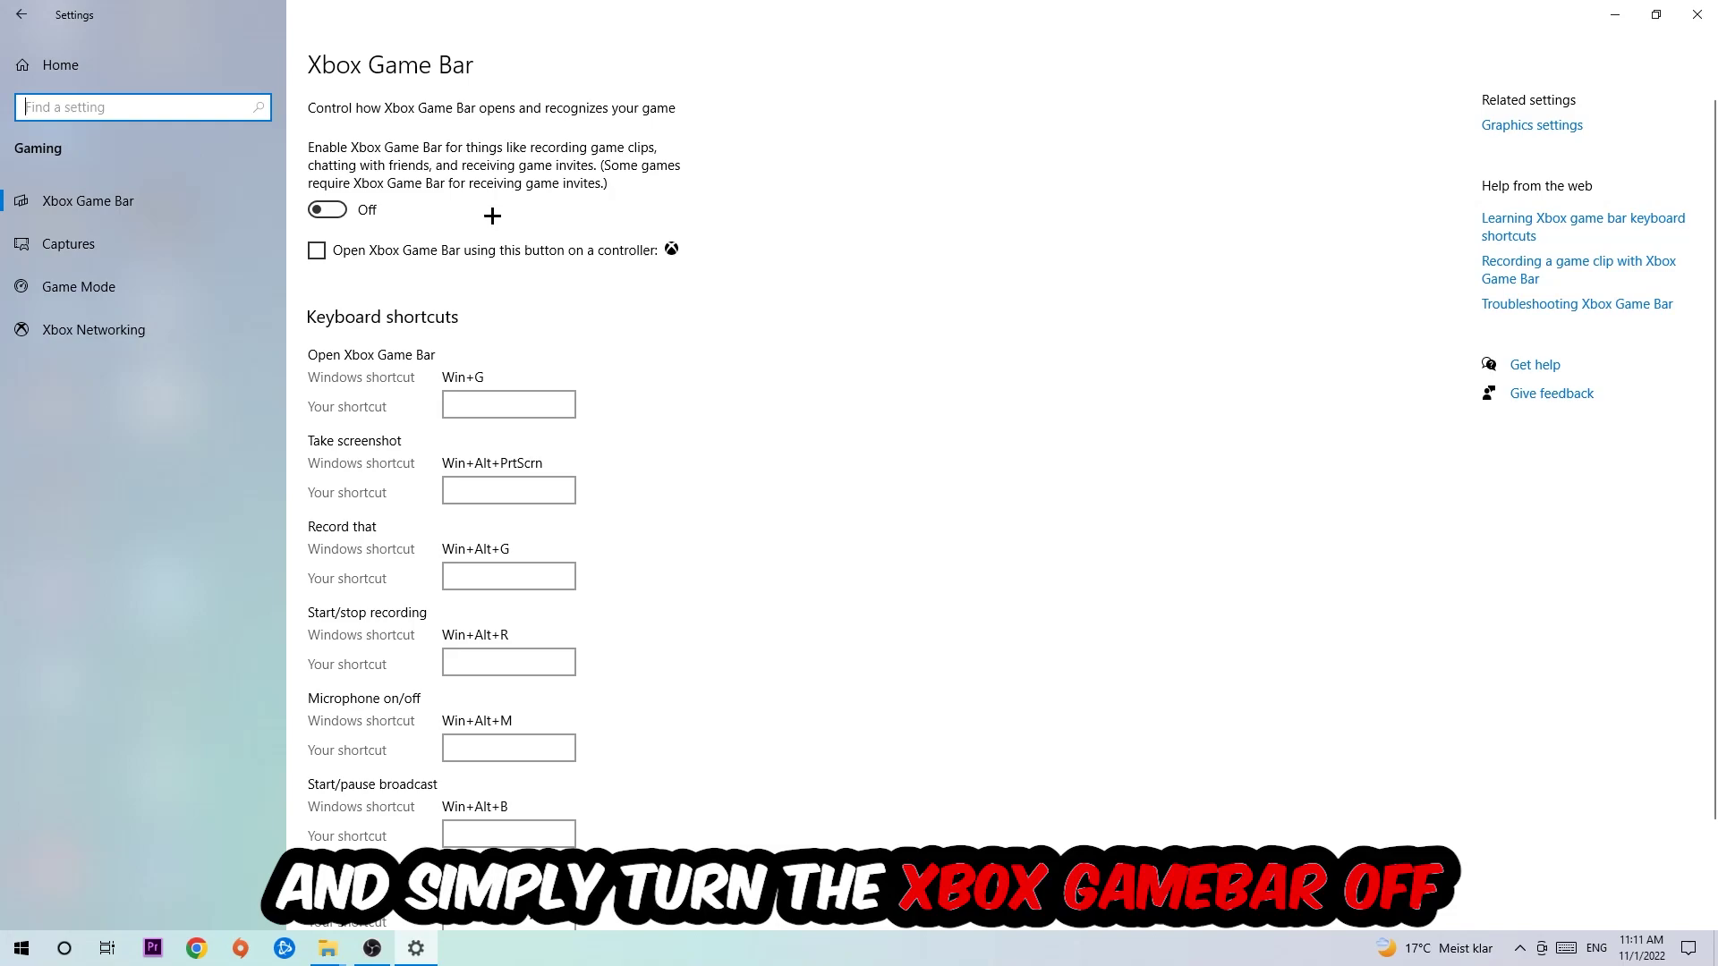
pyautogui.click(68, 245)
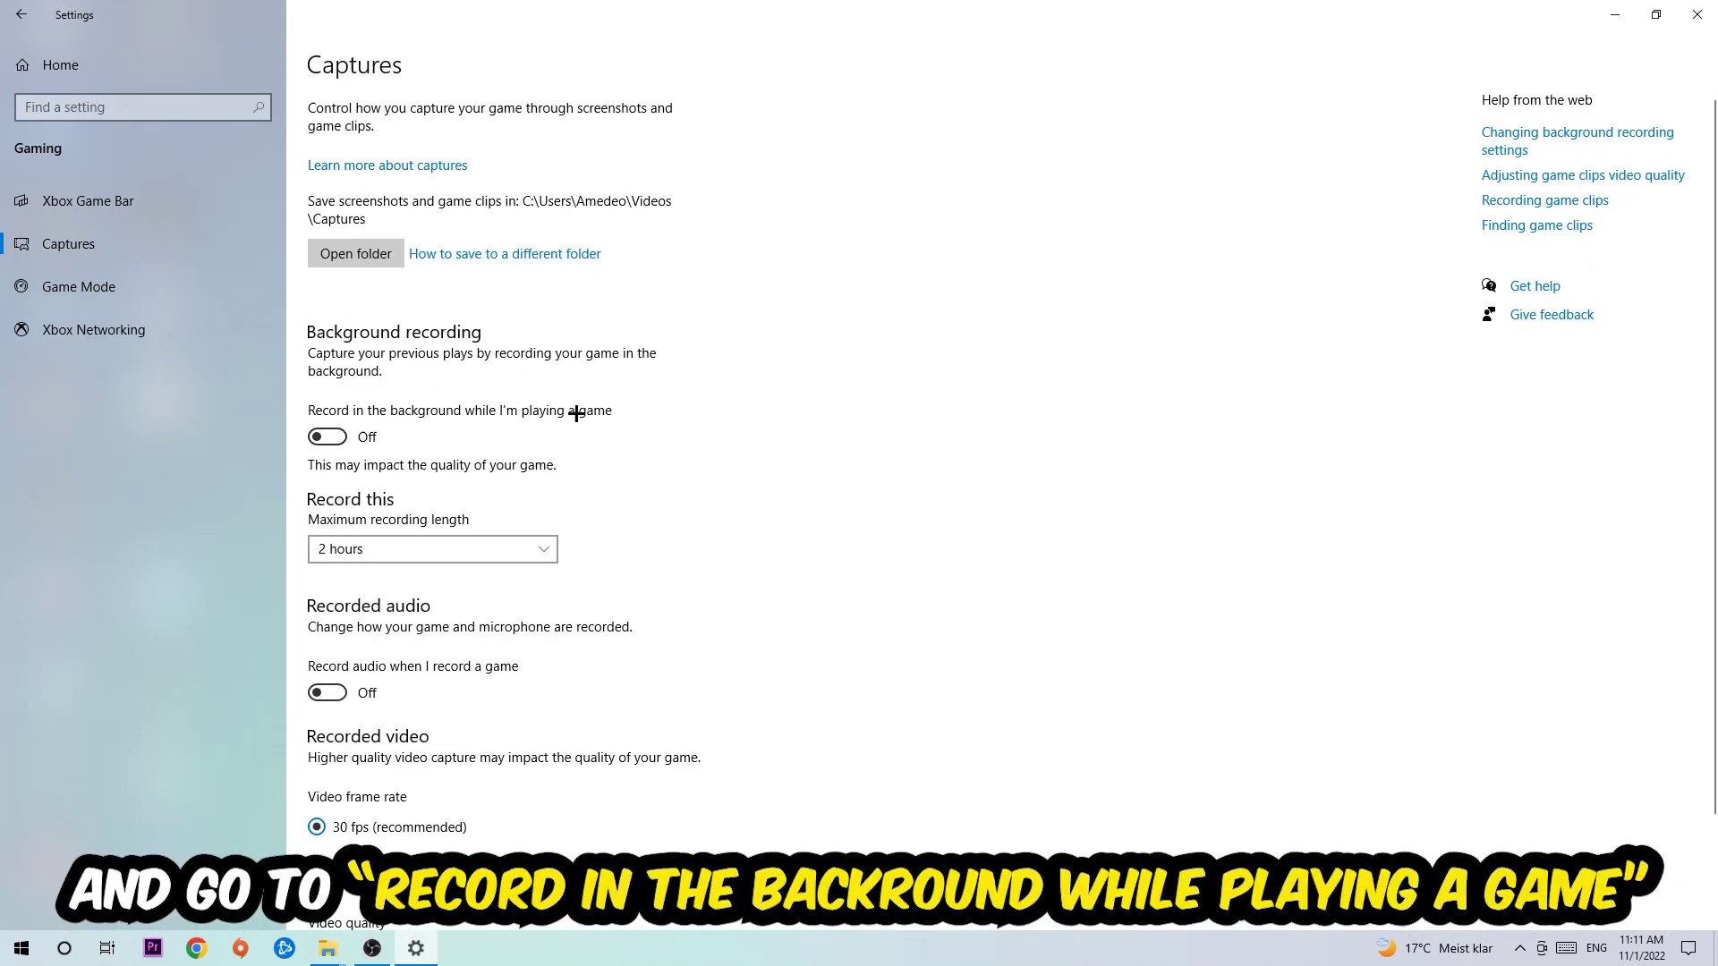
pyautogui.click(78, 288)
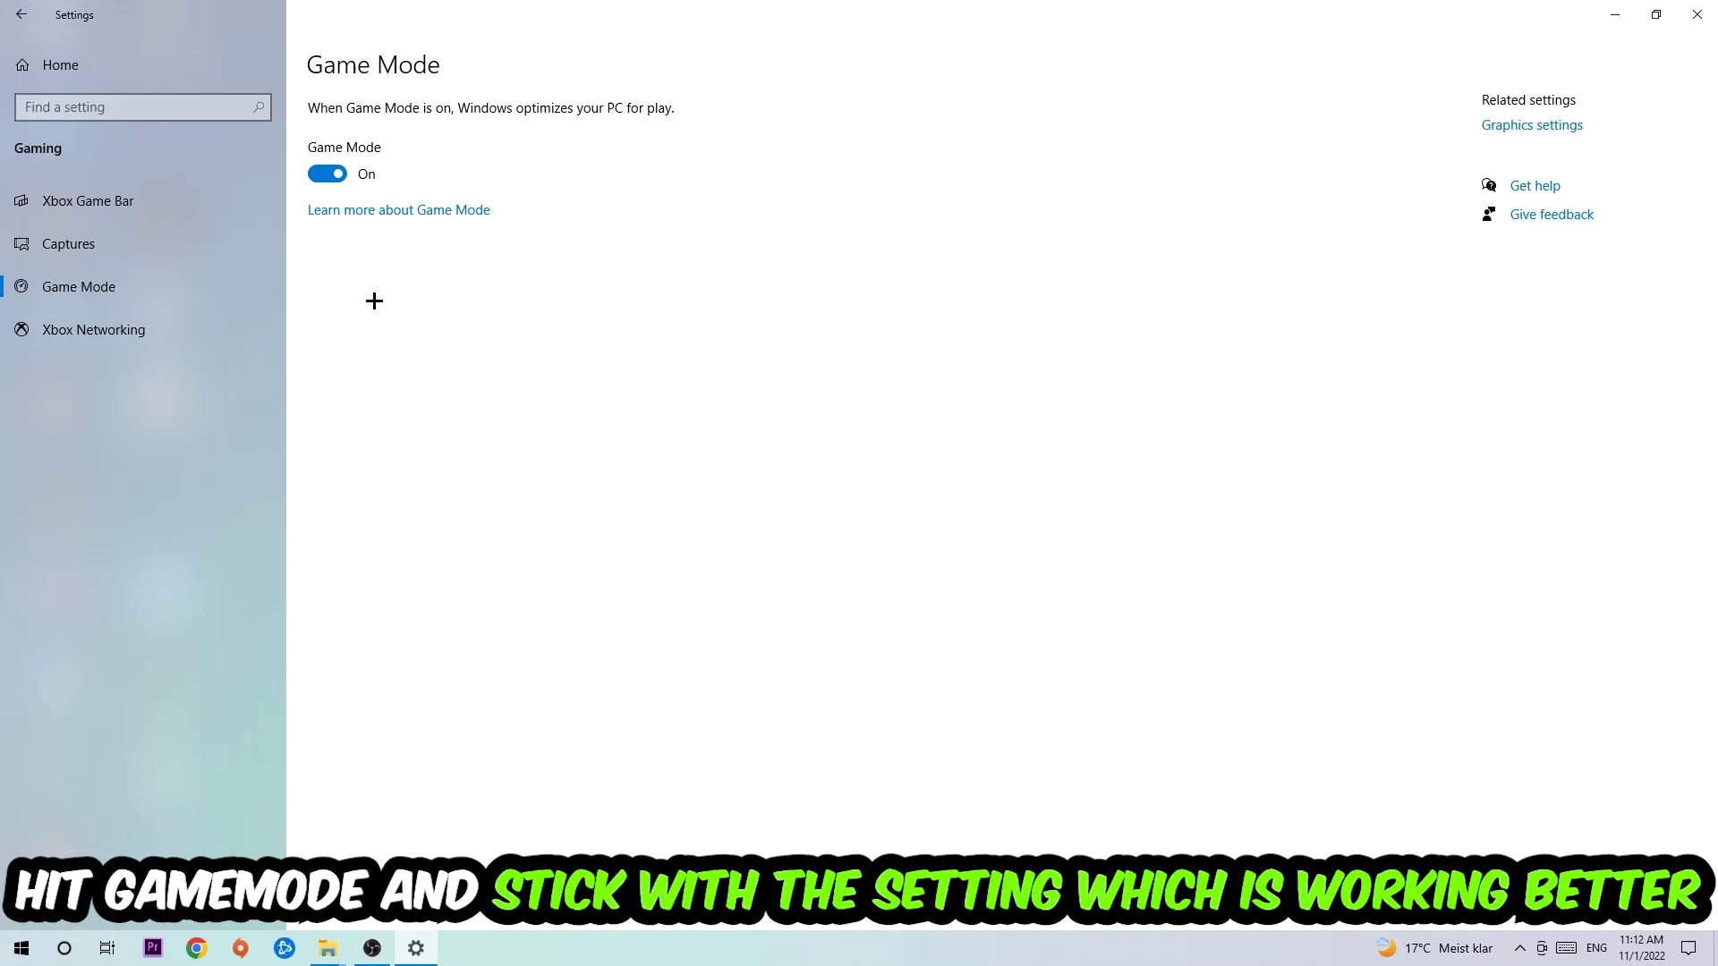
# Return to the Settings home page and view Windows Update, which reports the PC is up to date
pyautogui.press('BackSpace')
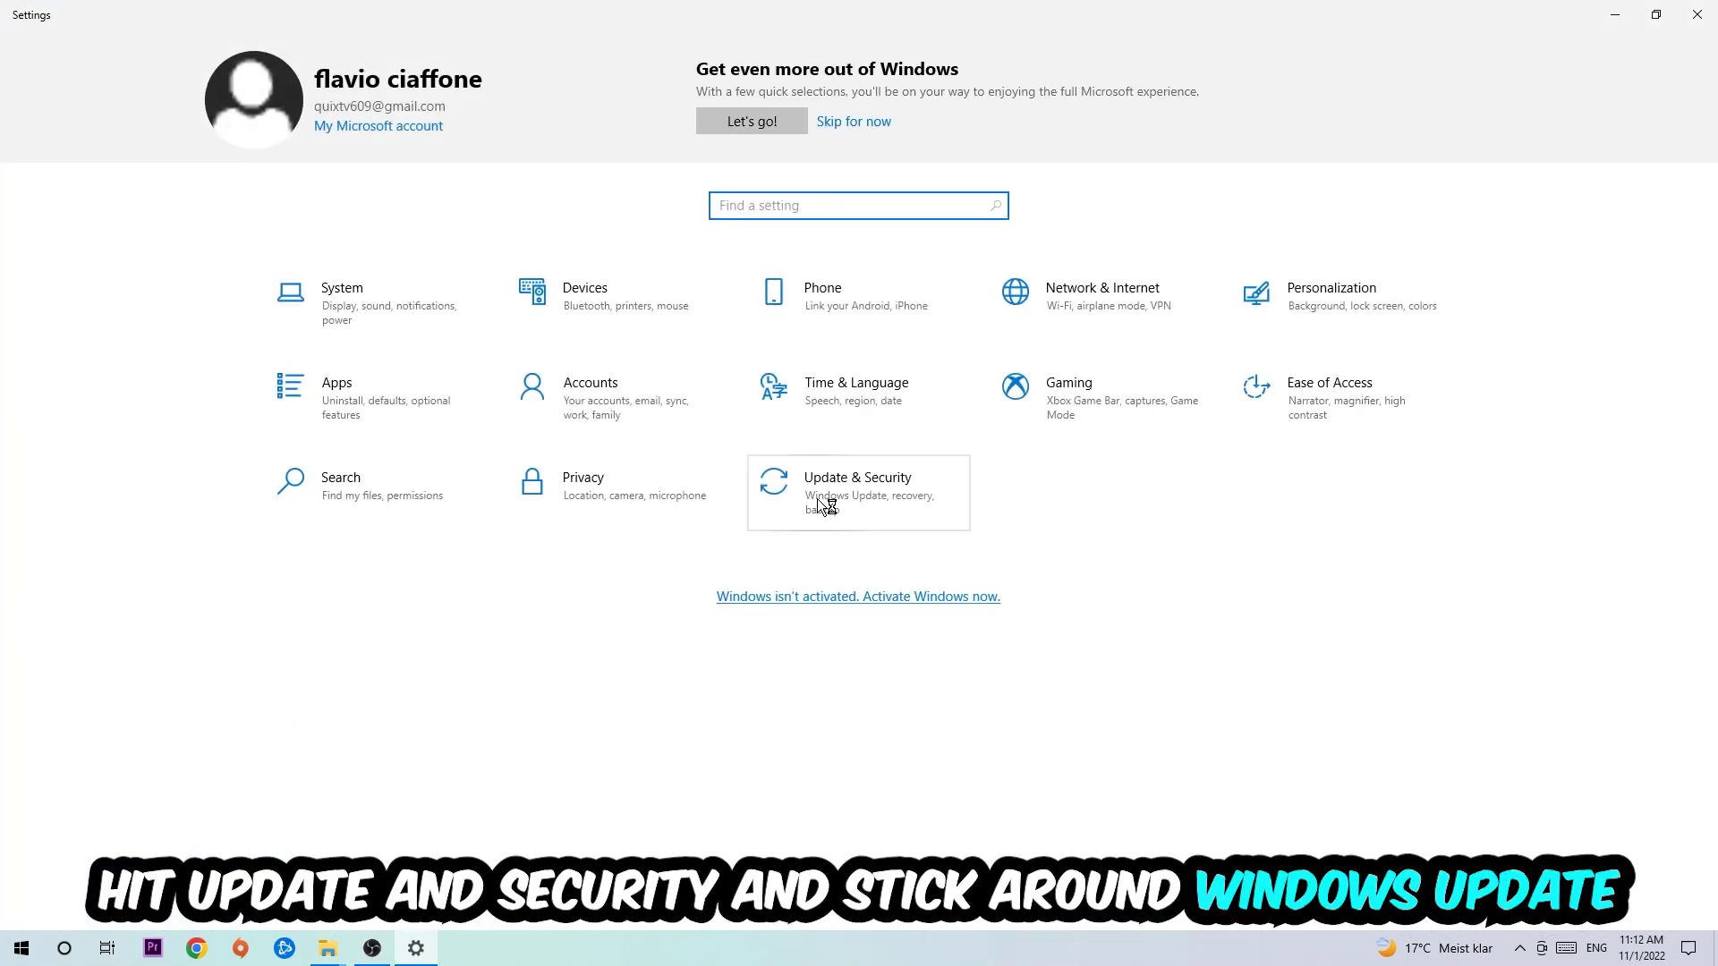
pyautogui.click(820, 499)
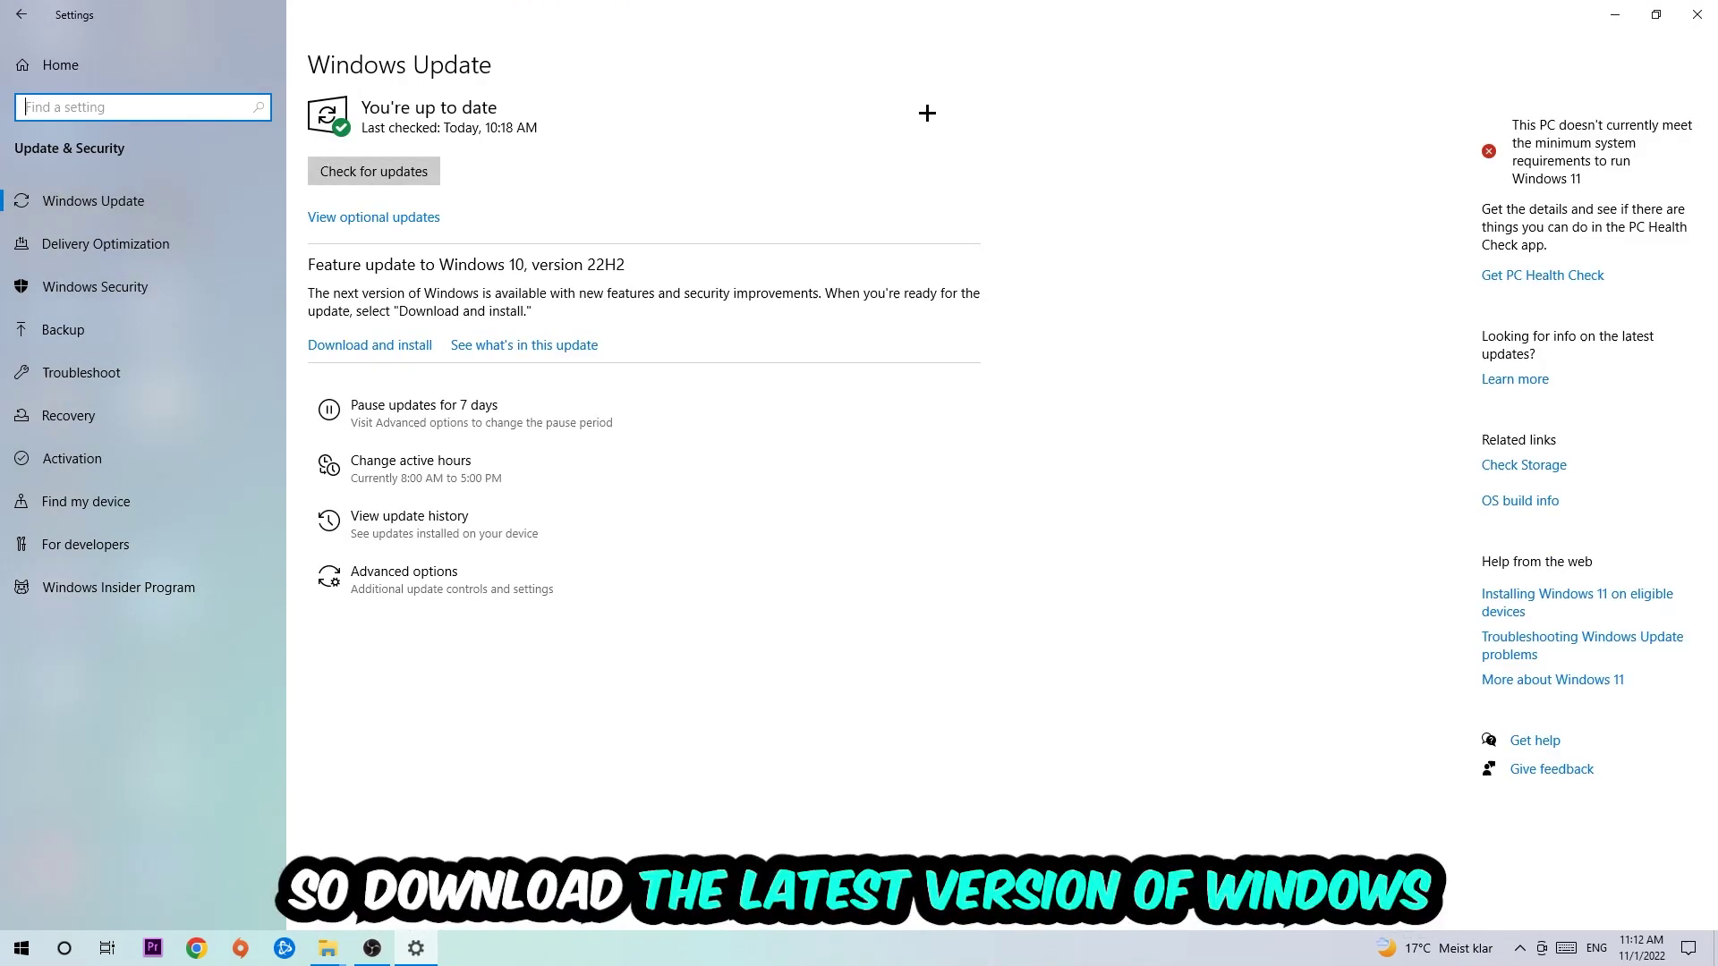
# Close Settings and drag the 512.77 NVIDIA driver file lower on the desktop
pyautogui.click(1696, 16)
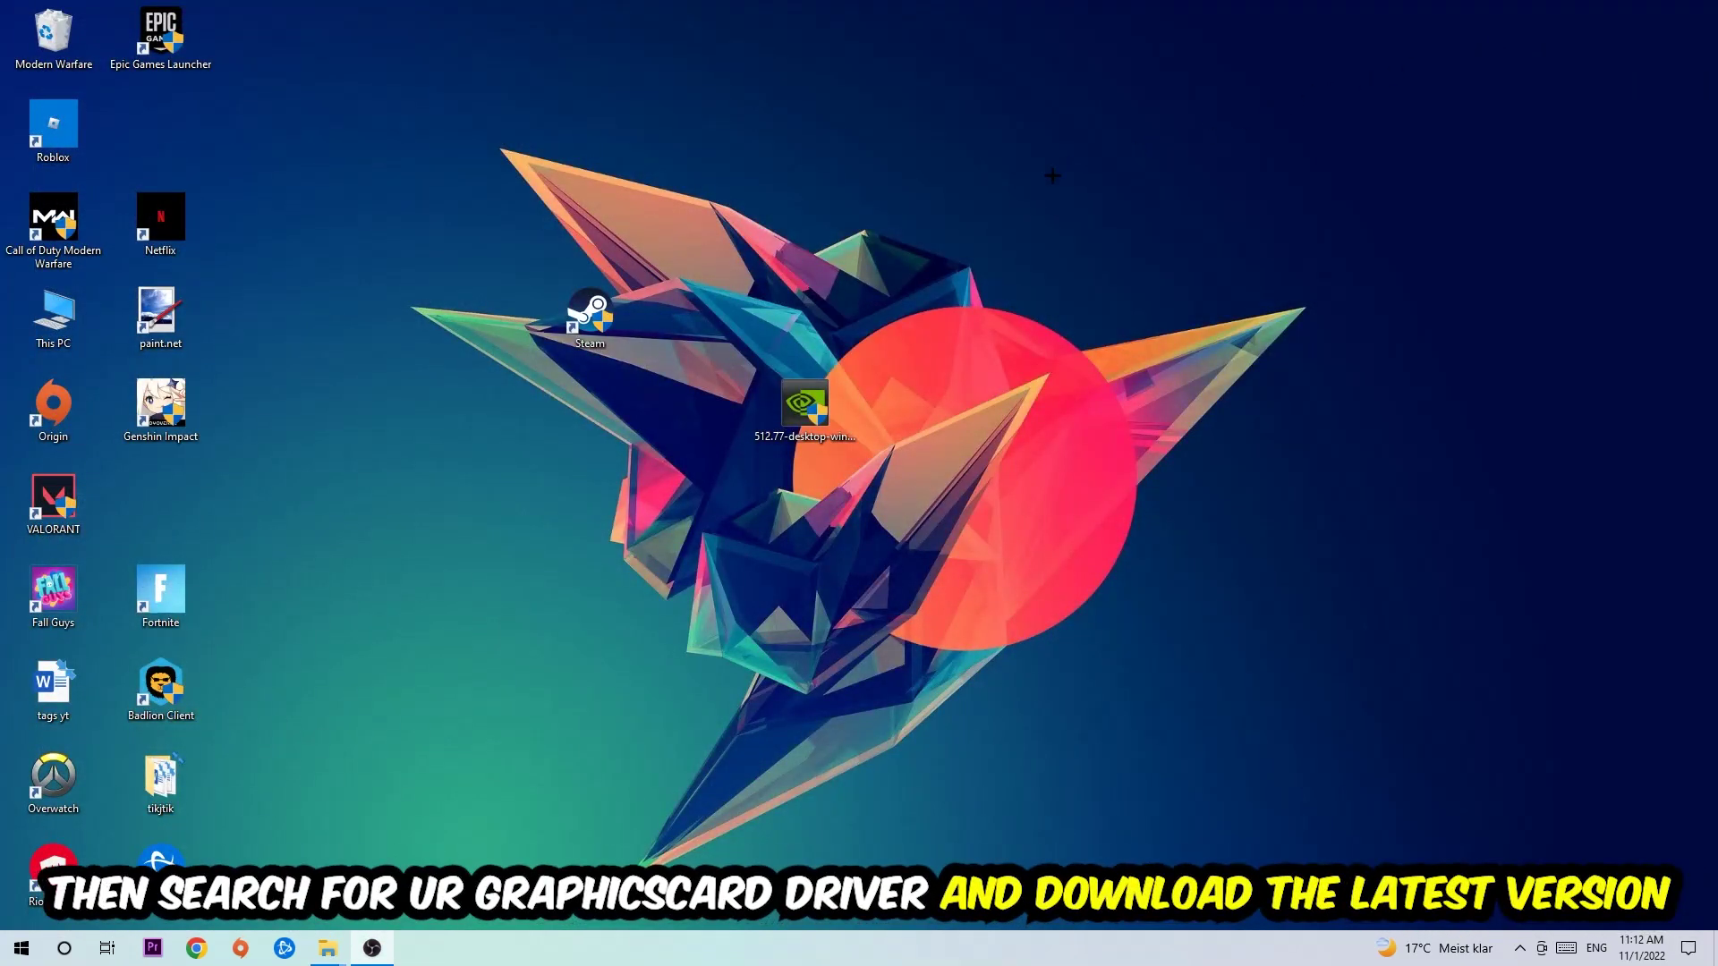
pyautogui.moveTo(806, 403); pyautogui.dragTo(806, 497)
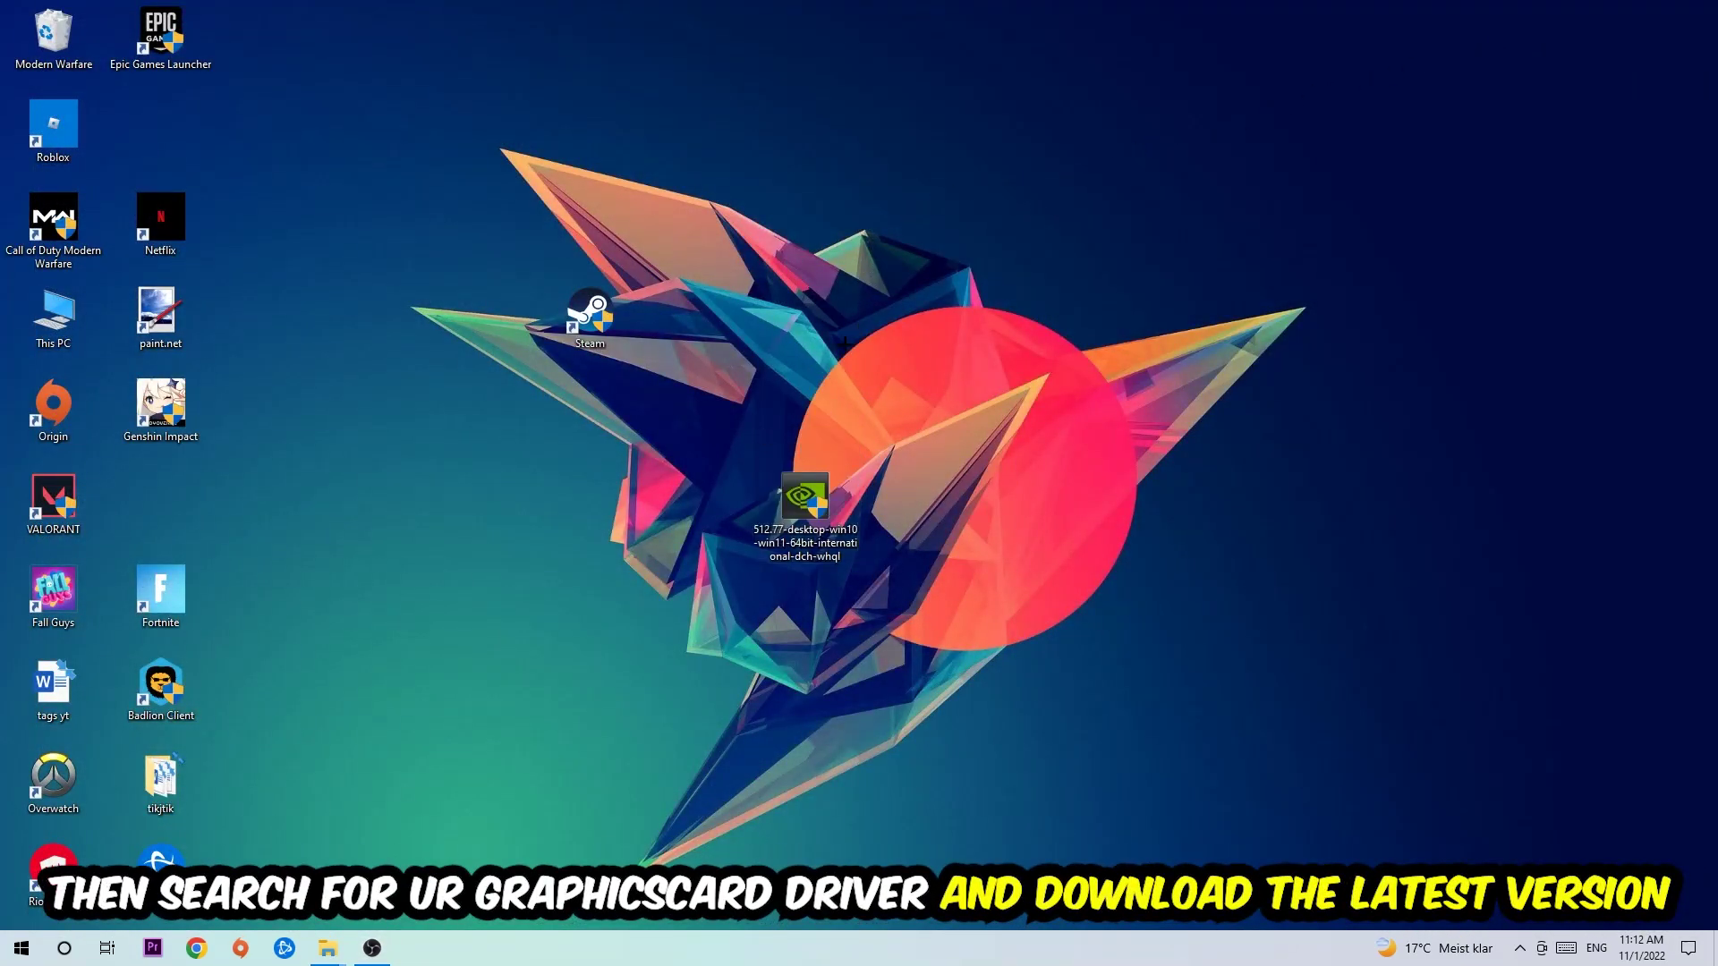